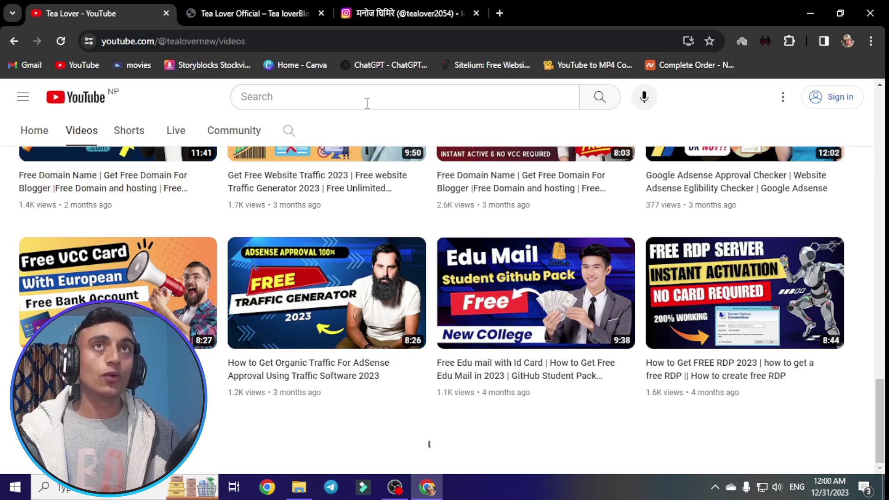
# Step: Search Google for webtrafficrader in a new browser tab
pyautogui.click(500, 13)
pyautogui.rightClick(330, 41)
pyautogui.click(370, 150)
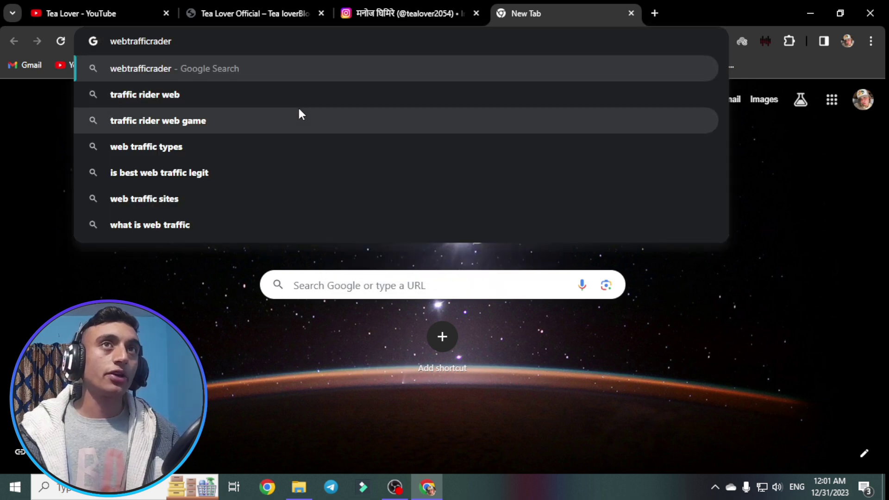
pyautogui.press('Return')
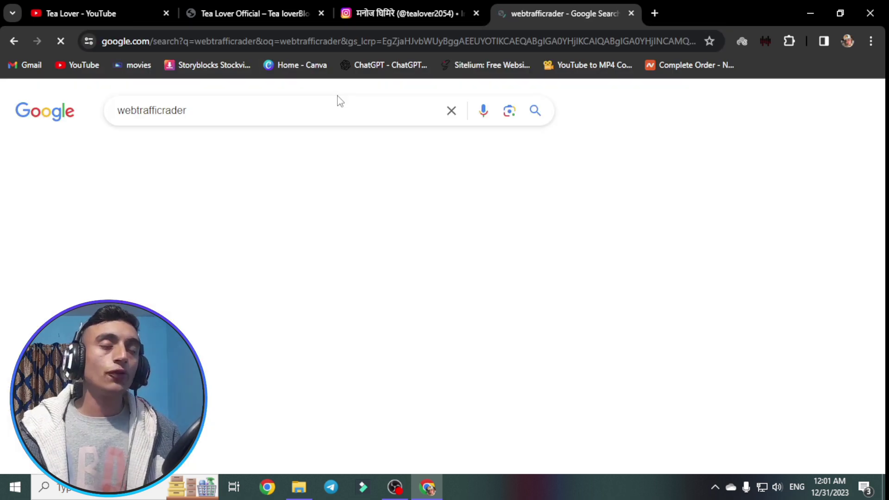
# Step: Look over the already open Instagram profile and the tealoverofficial.com homepage
pyautogui.click(398, 20)
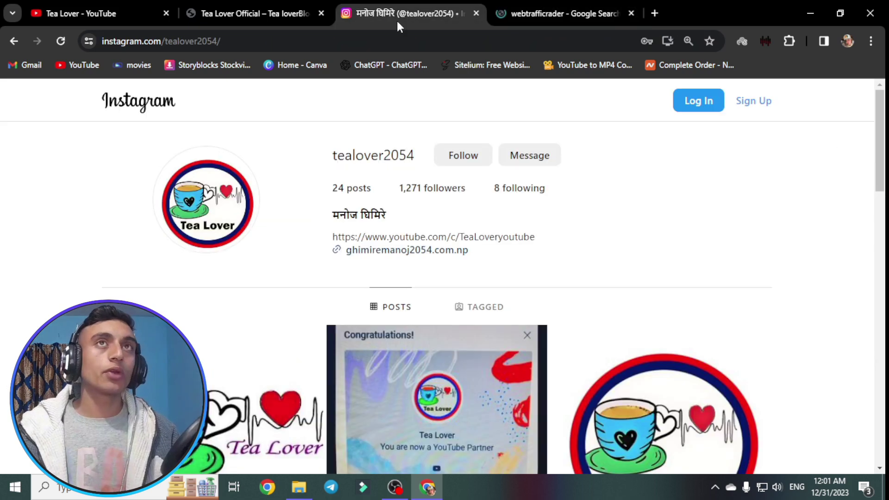
pyautogui.click(279, 18)
pyautogui.scroll(10, 354, 238)
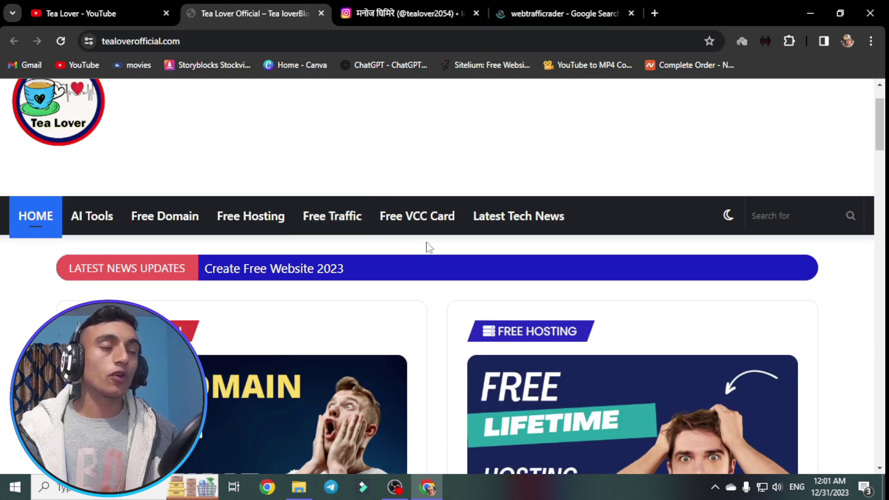
pyautogui.scroll(-5, 424, 238)
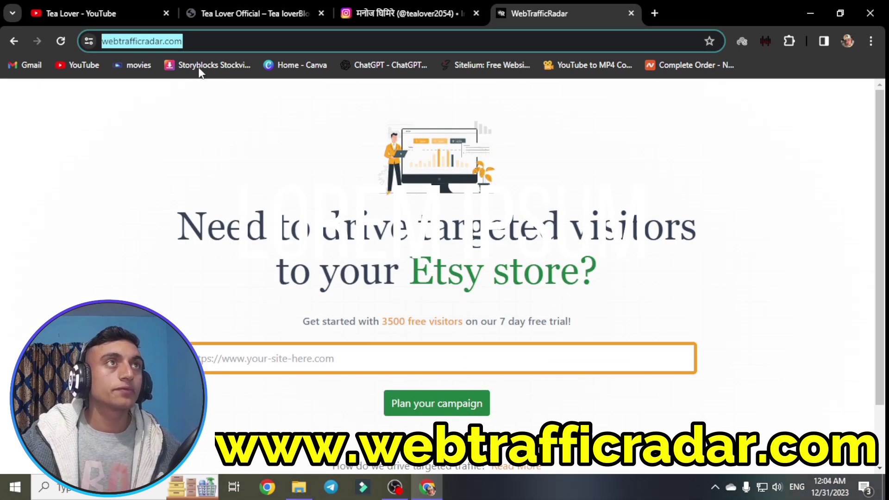
# Step: Highlight the full webtrafficradar.com address and examine the site's homepage down to its footer
pyautogui.click(130, 41)
pyautogui.moveTo(228, 42); pyautogui.dragTo(101, 41)
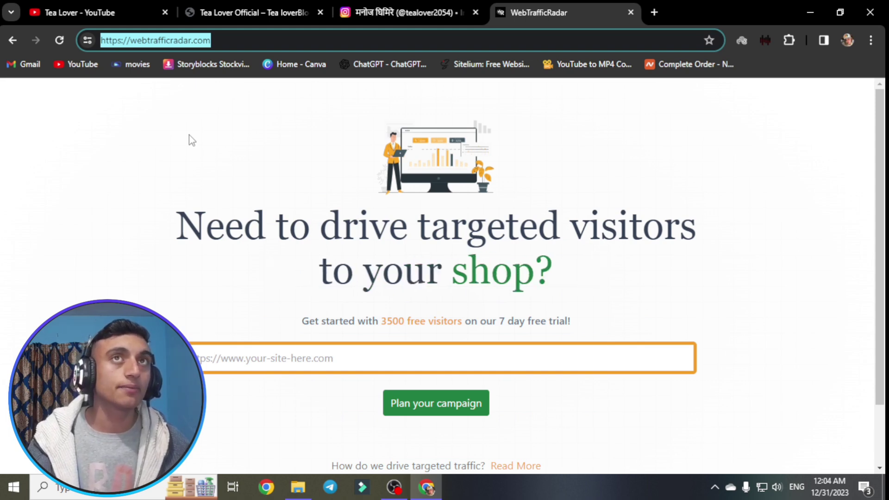
pyautogui.scroll(-2, 359, 206)
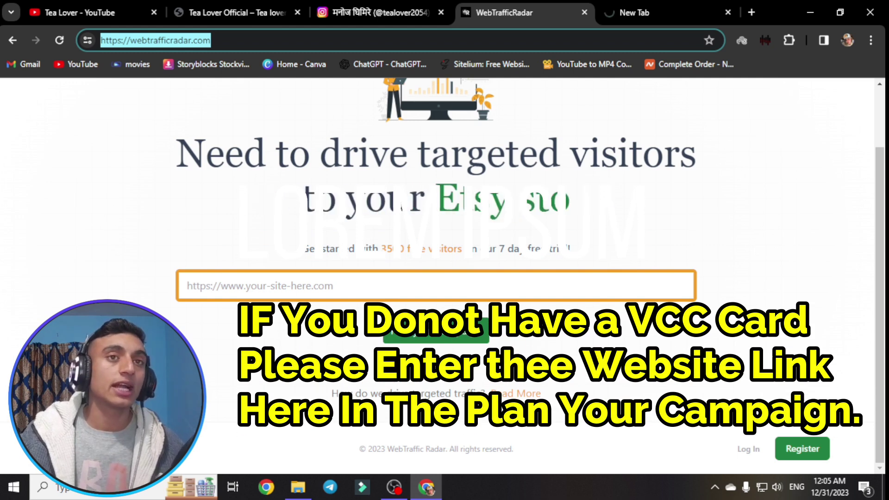
pyautogui.click(270, 242)
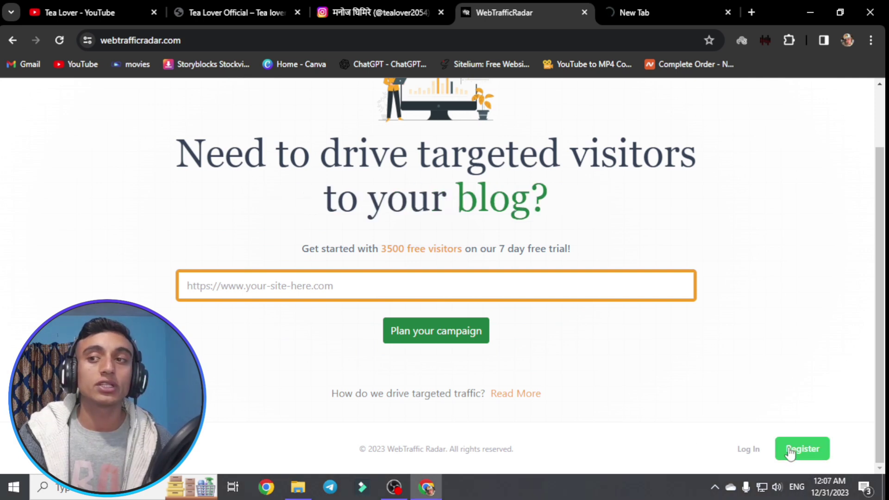
# Step: Register a new WebTraffic Radar account with the account name, e-mail and password
pyautogui.click(809, 439)
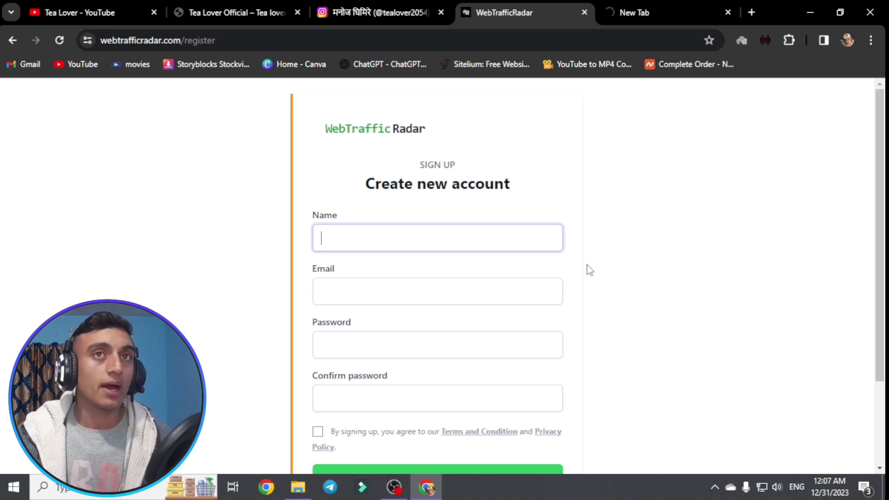
pyautogui.scroll(-2, 558, 250)
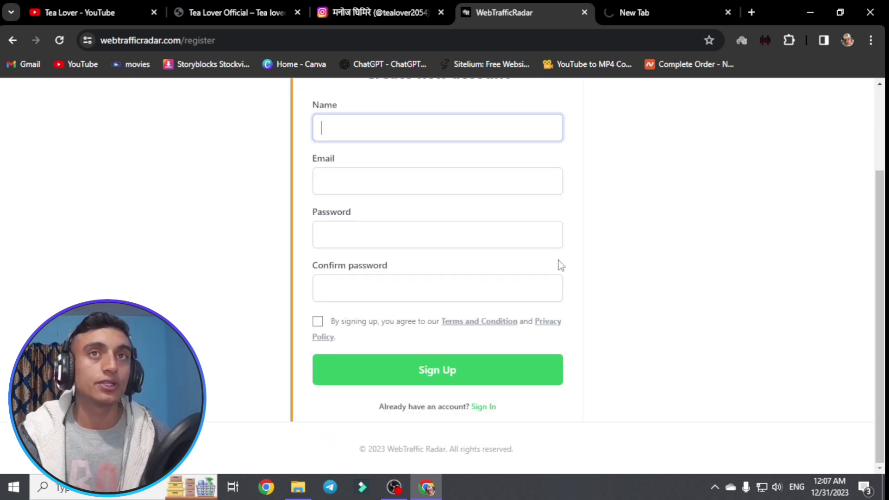
pyautogui.scroll(2, 616, 308)
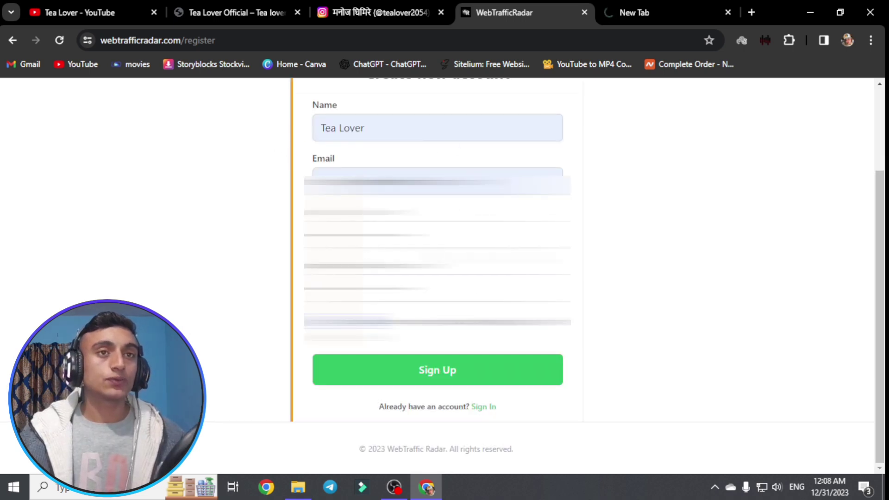
pyautogui.click(468, 375)
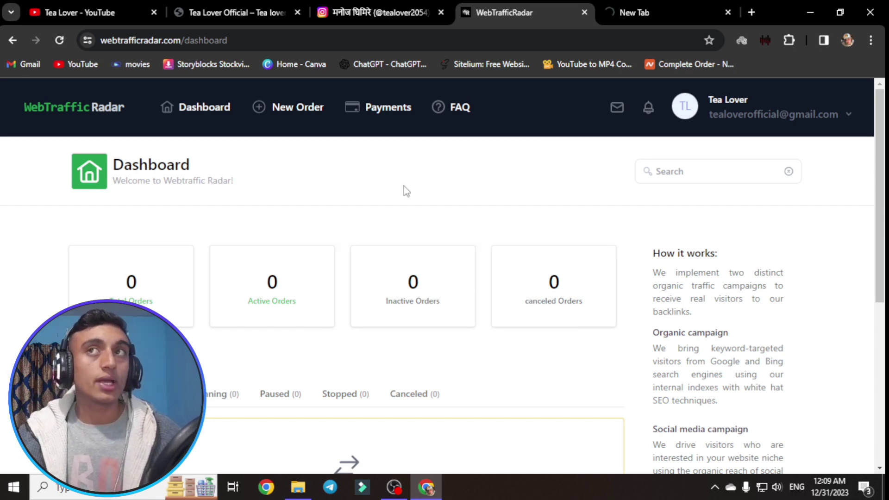
# Step: Examine the dashboard's order overview and the listed service features, including visit duration, bounce rate and Google Analytics tracking
pyautogui.scroll(-6, 385, 255)
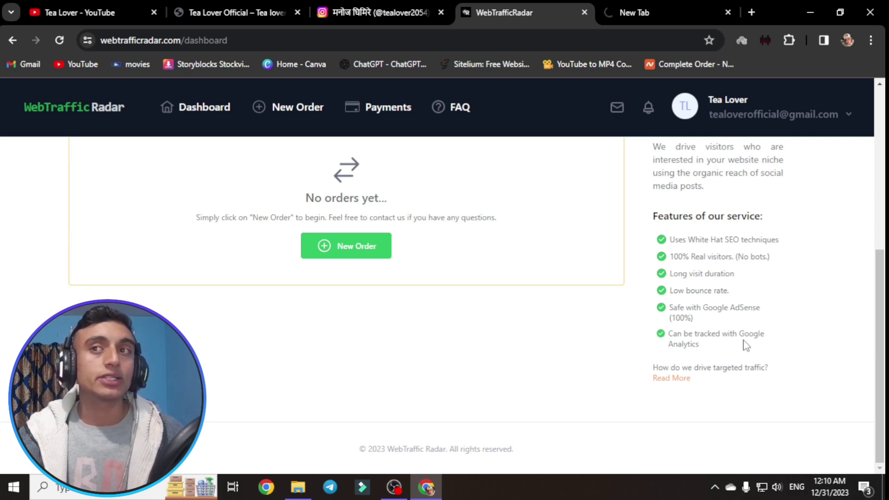
pyautogui.moveTo(669, 274); pyautogui.dragTo(744, 276)
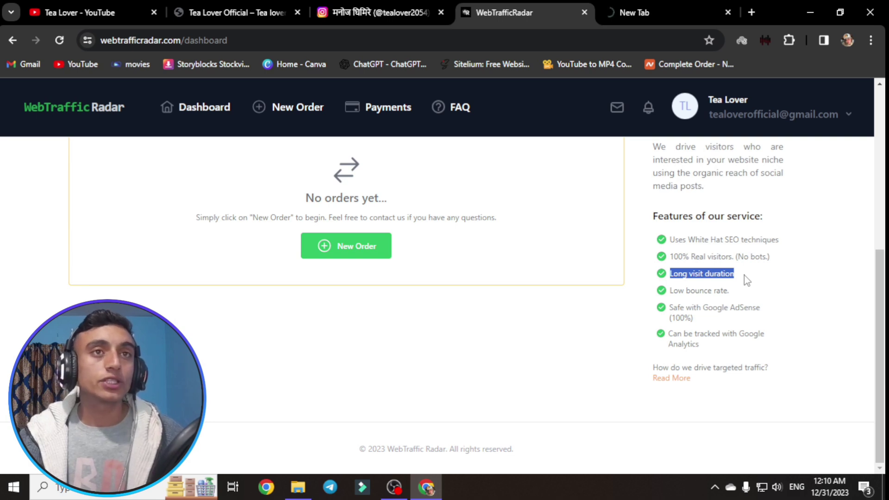
pyautogui.moveTo(670, 290); pyautogui.dragTo(727, 295)
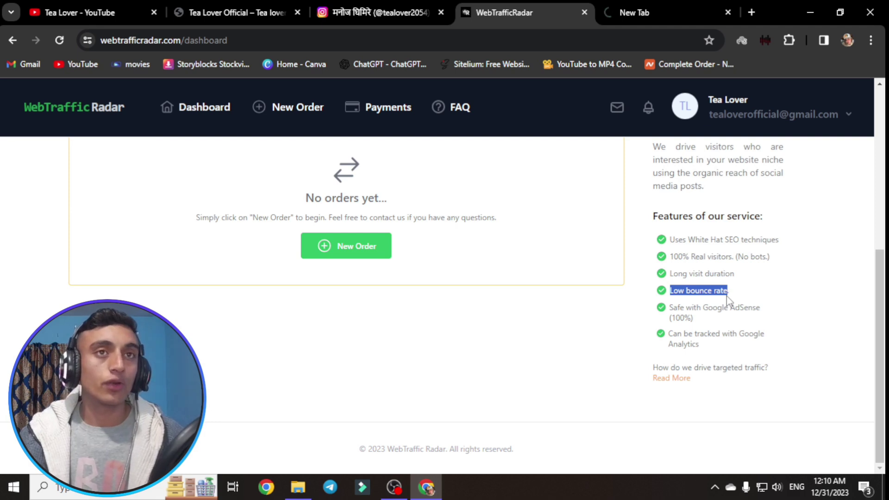
pyautogui.scroll(1, 728, 301)
pyautogui.scroll(-1, 728, 310)
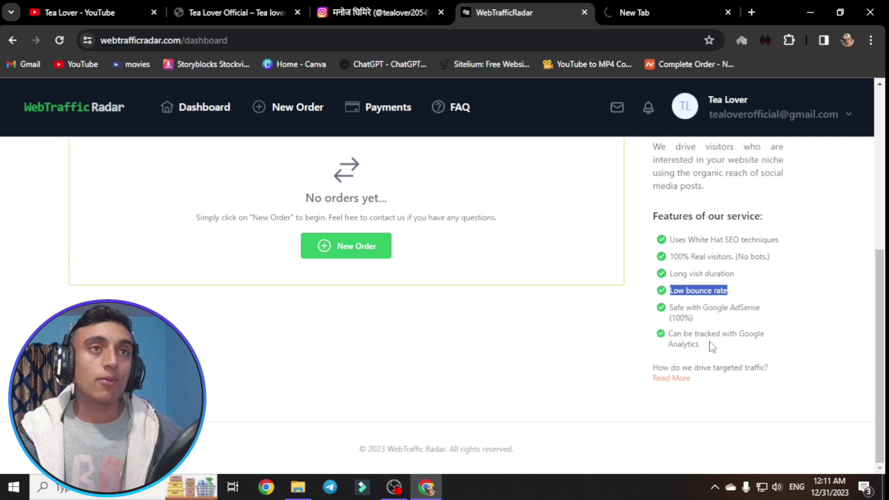
pyautogui.moveTo(737, 333); pyautogui.dragTo(750, 354)
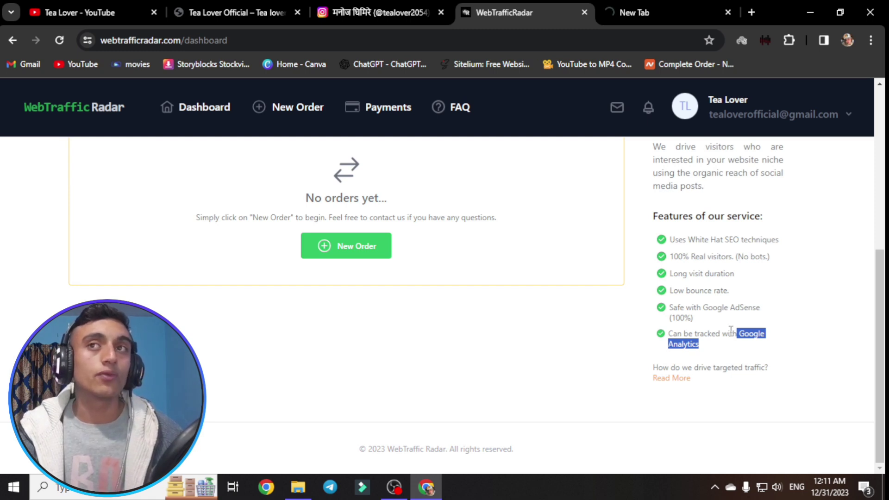
pyautogui.scroll(5, 749, 348)
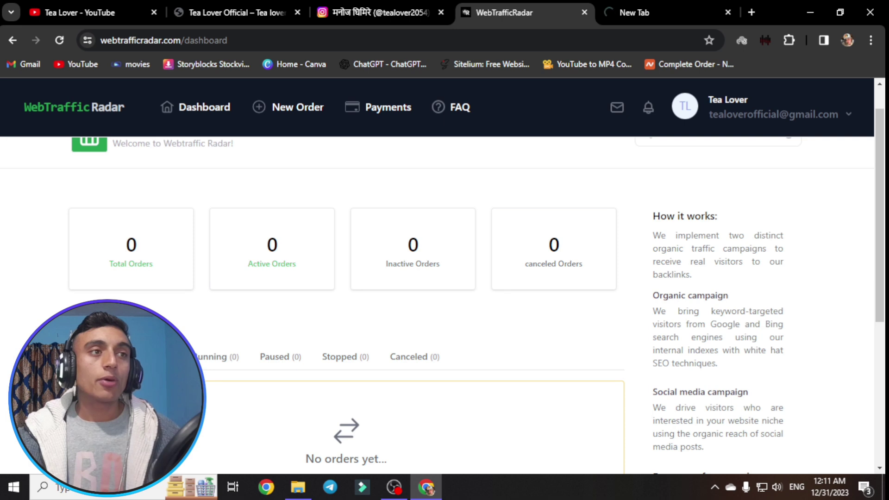
pyautogui.scroll(-5, 220, 326)
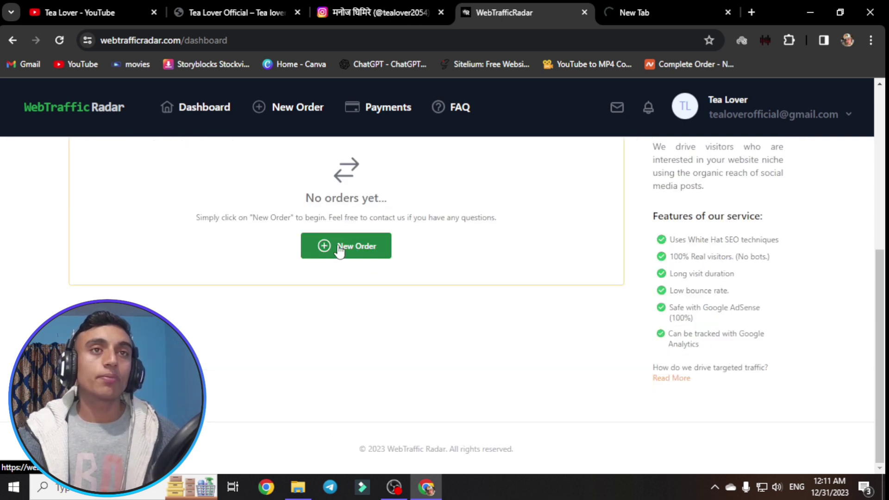
# Step: Start a new traffic order from the dashboard
pyautogui.click(340, 250)
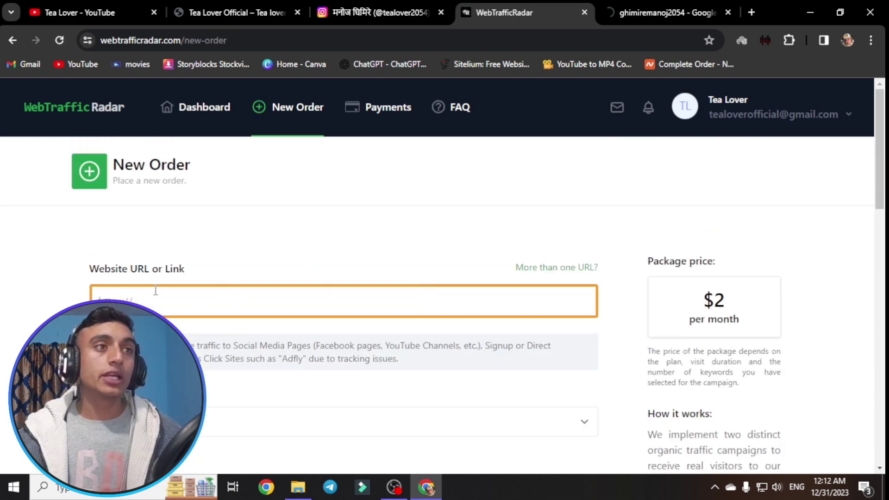
pyautogui.moveTo(81, 265); pyautogui.dragTo(230, 196)
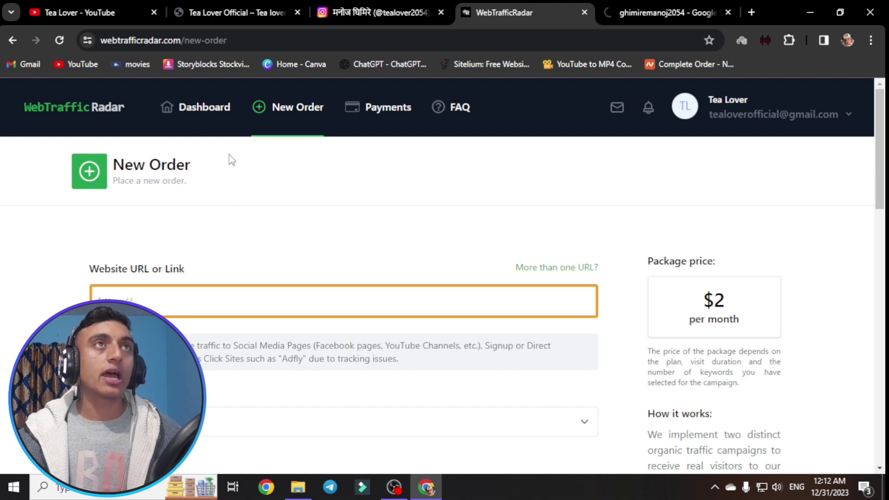
# Step: Switch to the tealoverofficial.com homepage and close the leftover Google search tab
pyautogui.click(238, 13)
pyautogui.scroll(5, 249, 301)
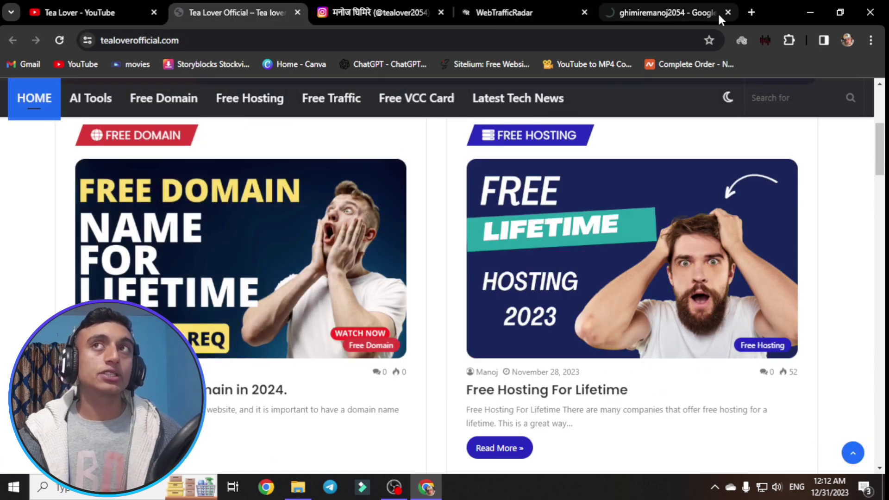
pyautogui.click(728, 12)
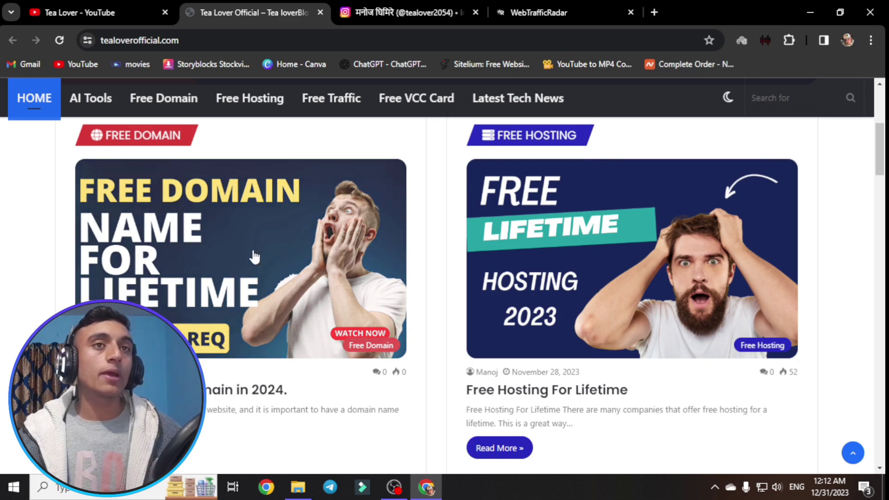
# Step: Open the WordPress admin dashboard of tealoverofficial.com and display its real-time visitor traffic statistics
pyautogui.press('Return')
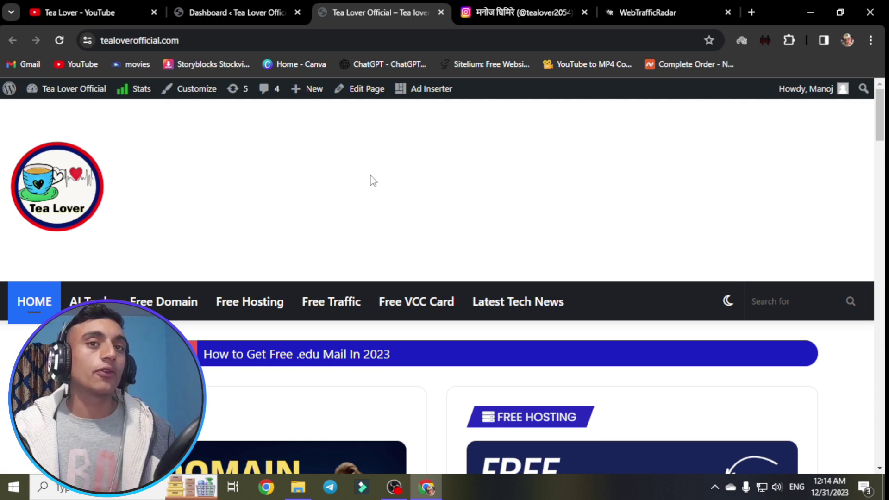
pyautogui.click(221, 13)
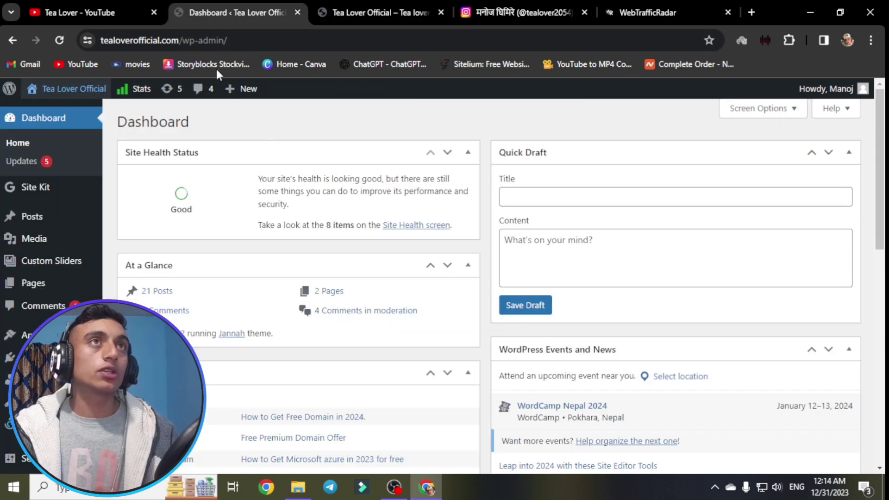
pyautogui.click(121, 95)
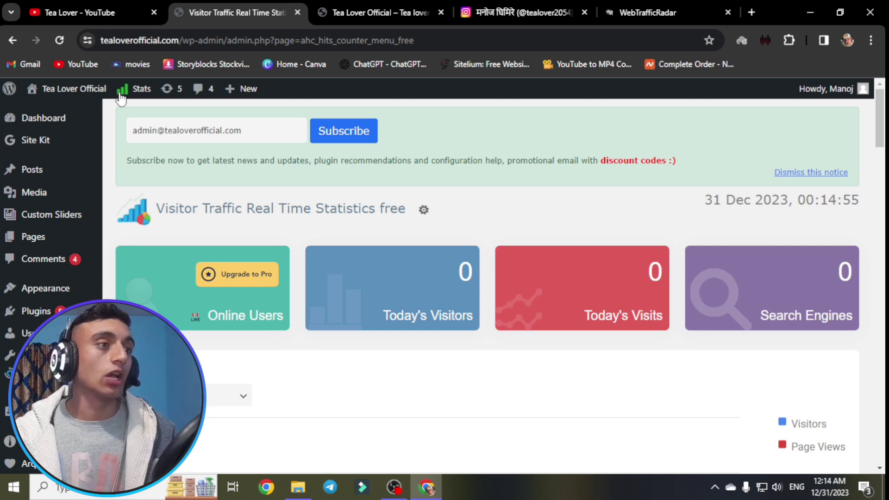
# Step: Open the "How to Get Free Domain in 2024" article from the tealoverofficial.com homepage
pyautogui.hotkey('ctrl', 'Tab')
pyautogui.scroll(-4, 376, 228)
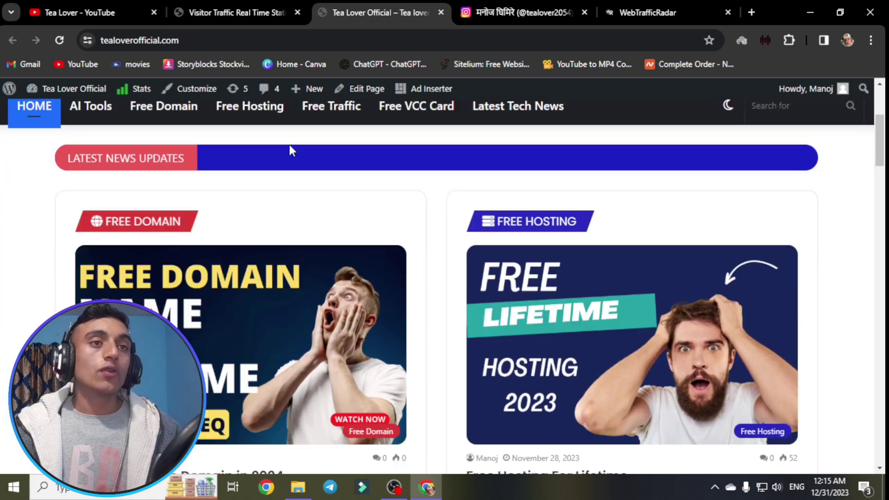
pyautogui.scroll(-1, 414, 256)
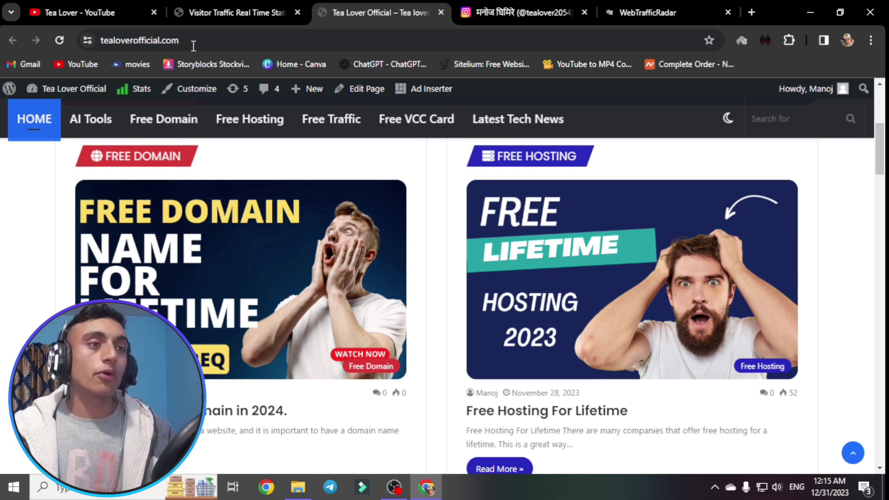
pyautogui.scroll(-1, 234, 321)
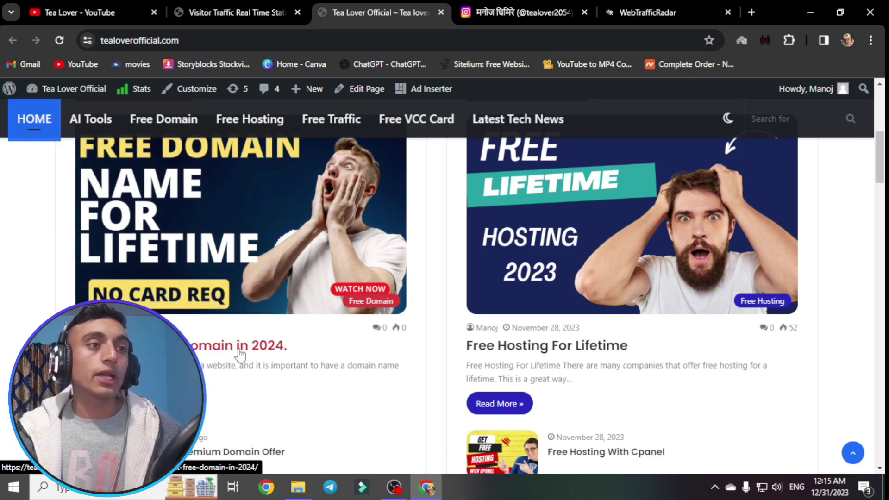
pyautogui.click(242, 352)
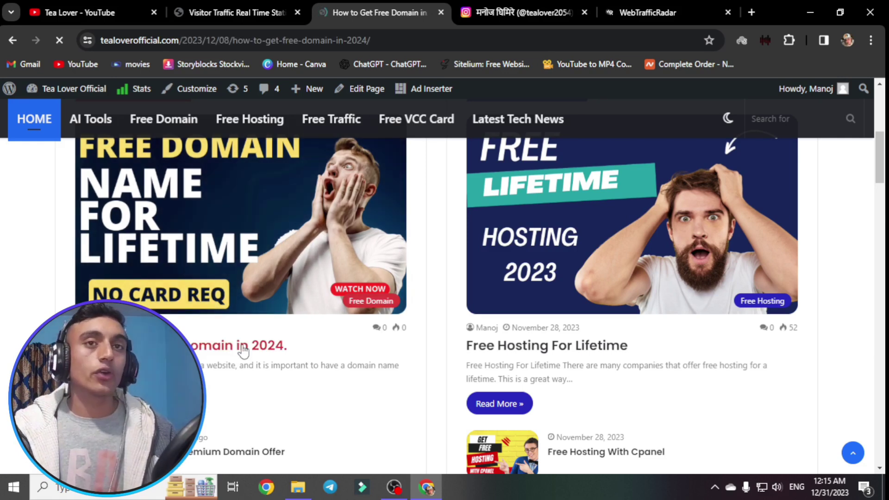
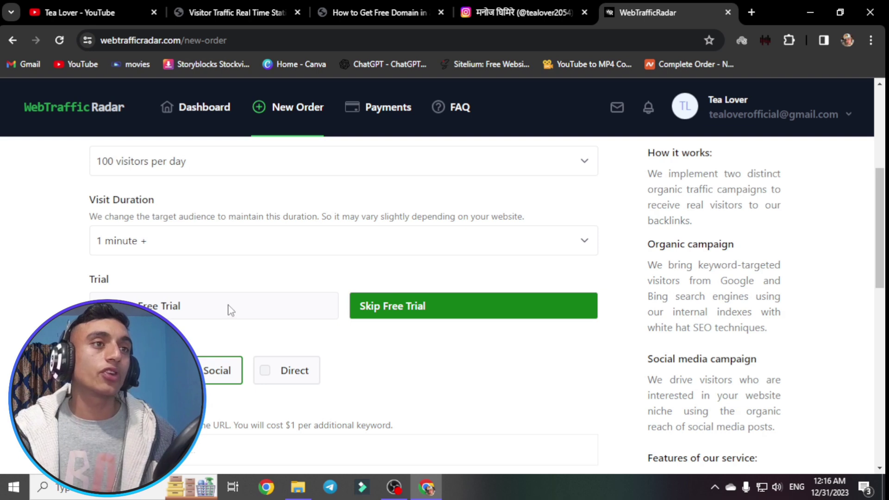
# Step: Set the new order's plan to 1,500 visitors per day and check the package price
pyautogui.scroll(1, 284, 345)
pyautogui.scroll(5, 283, 345)
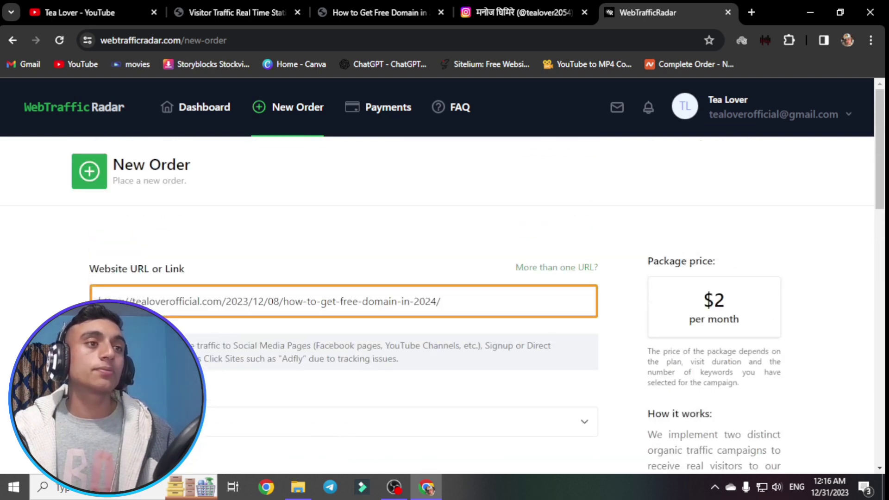
pyautogui.scroll(-1, 198, 354)
pyautogui.click(198, 355)
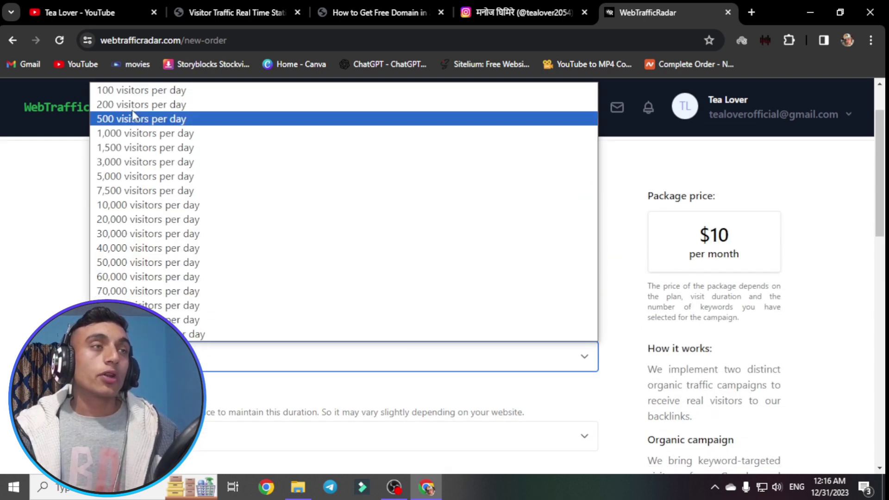
pyautogui.click(147, 138)
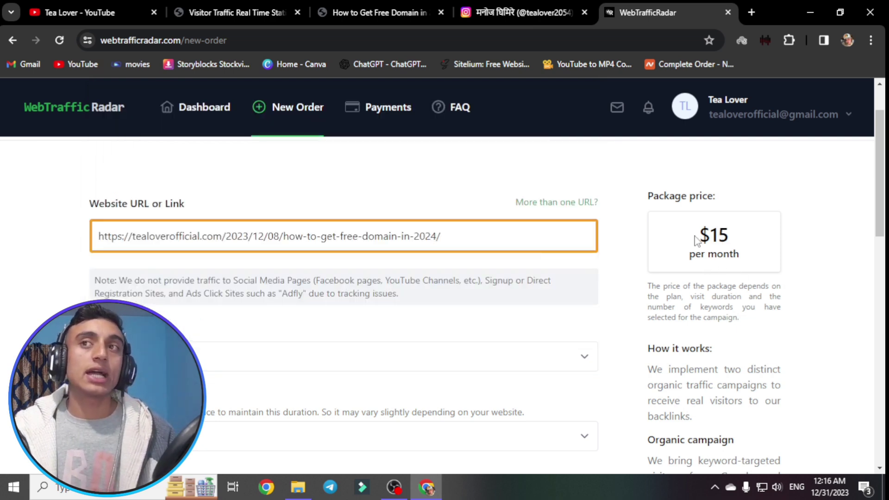
pyautogui.moveTo(696, 240); pyautogui.dragTo(759, 240)
pyautogui.scroll(-1, 188, 259)
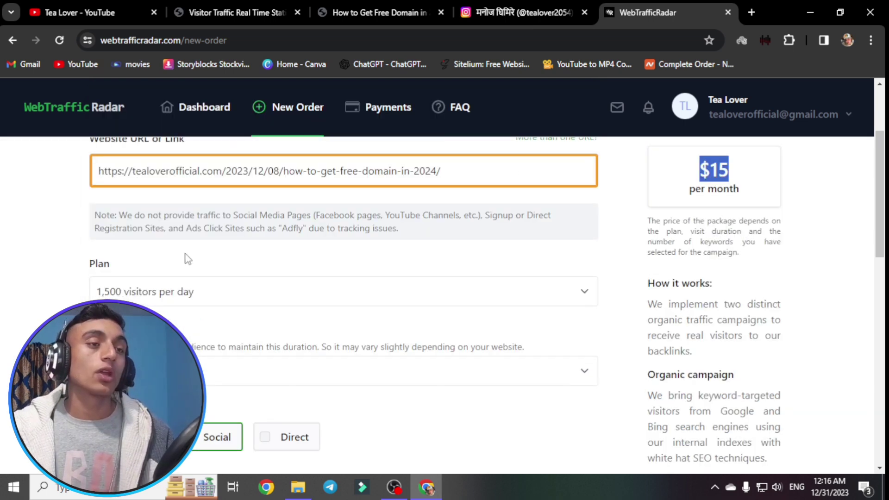
# Step: Look over the remaining order options, change the plan to 500 visitors per day and check the package price
pyautogui.scroll(-1, 102, 272)
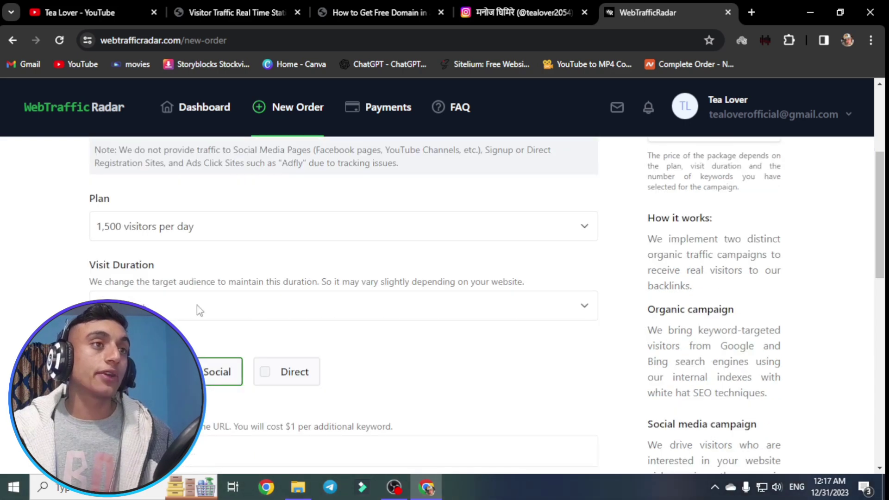
pyautogui.scroll(-6, 197, 305)
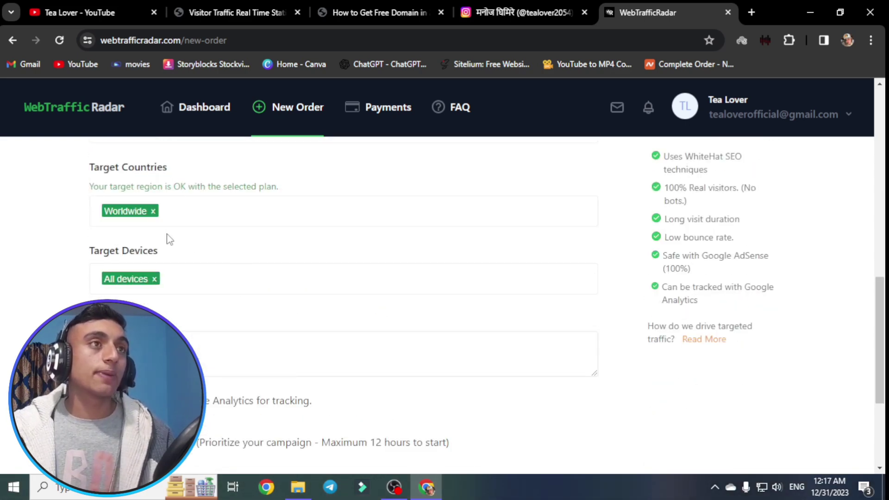
pyautogui.scroll(2, 259, 343)
pyautogui.scroll(4, 260, 346)
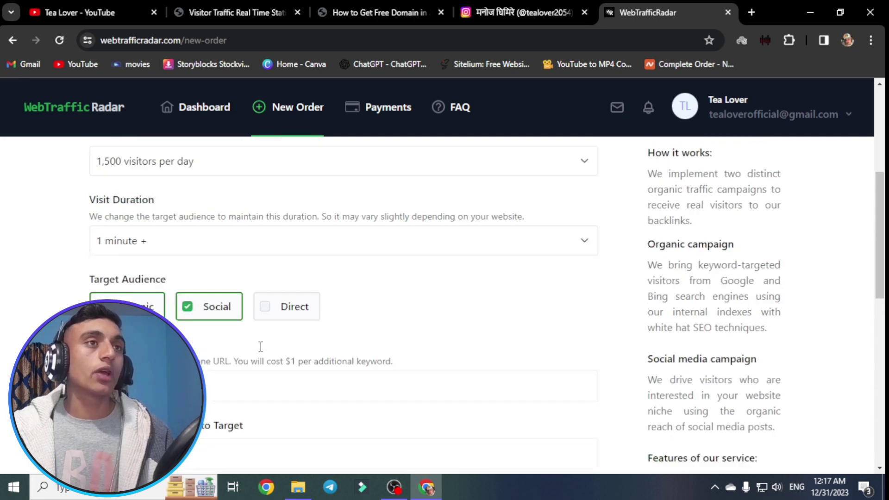
pyautogui.scroll(1, 261, 346)
pyautogui.click(163, 230)
pyautogui.click(141, 275)
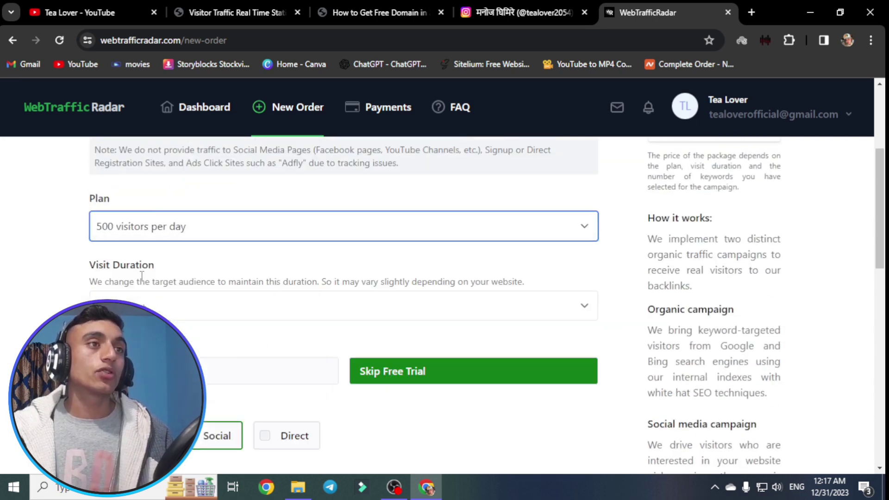
pyautogui.scroll(-2, 142, 274)
pyautogui.scroll(3, 141, 274)
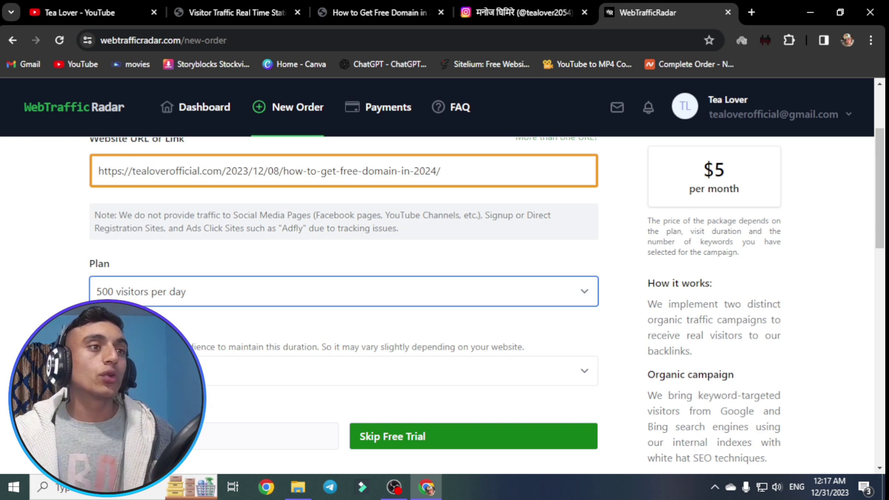
# Step: Review the trial and targeting options, switch on the Google Analytics tracking option and submit the order
pyautogui.scroll(-2, 343, 301)
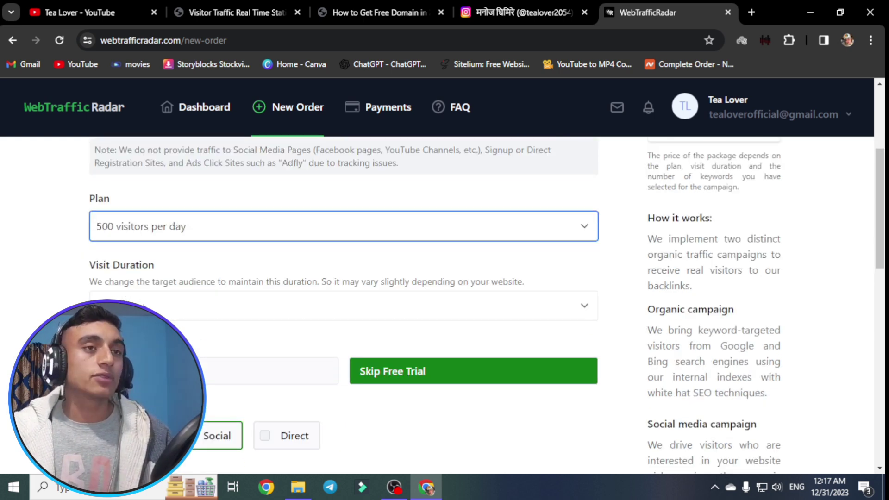
pyautogui.scroll(-2, 64, 287)
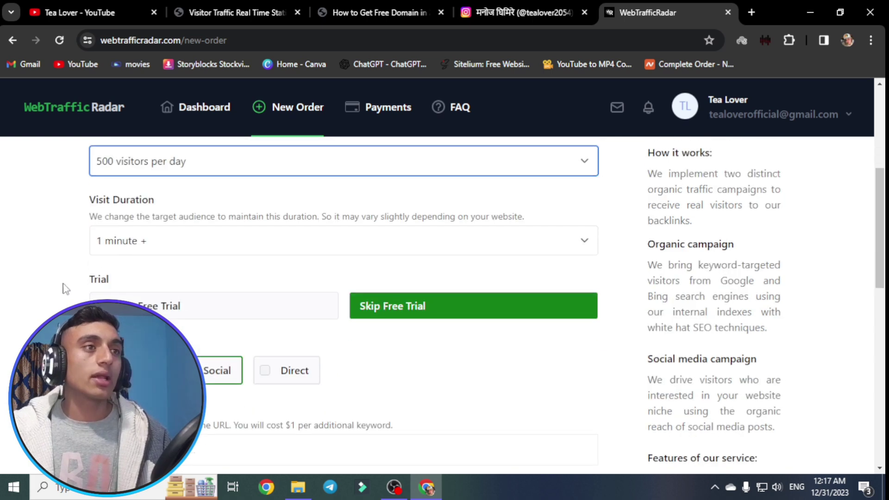
pyautogui.moveTo(63, 287); pyautogui.dragTo(141, 288)
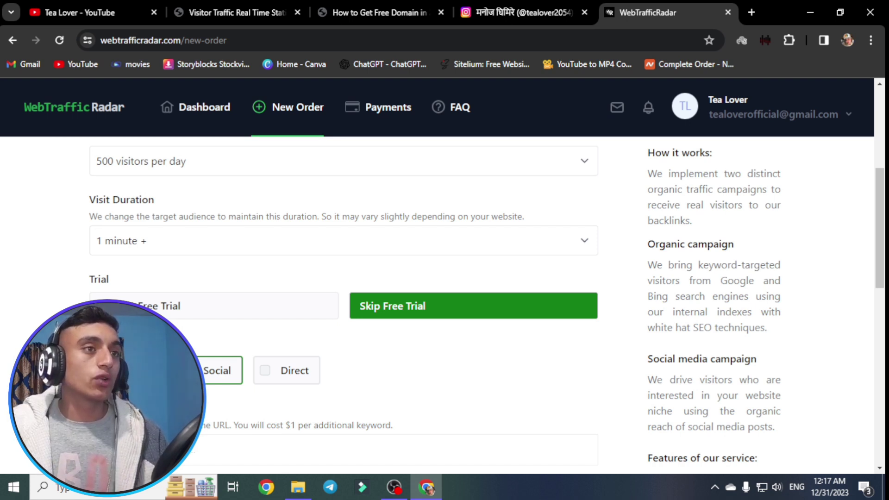
pyautogui.scroll(-1, 198, 292)
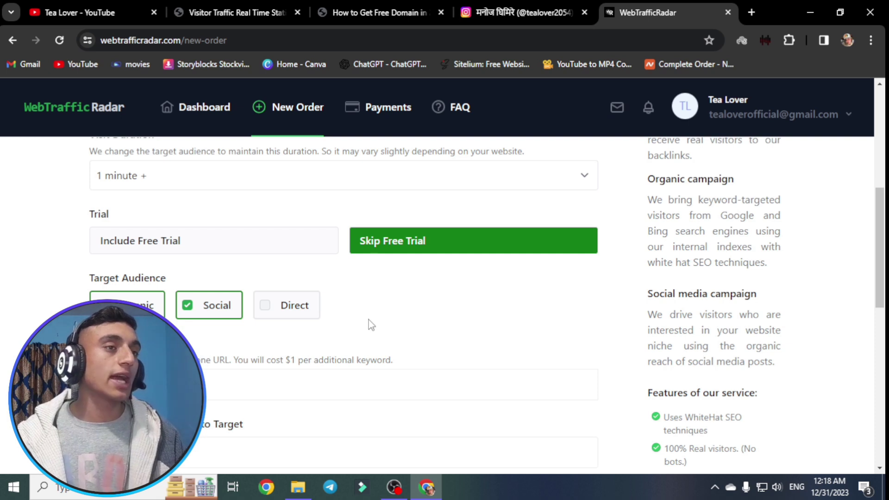
pyautogui.scroll(-5, 272, 232)
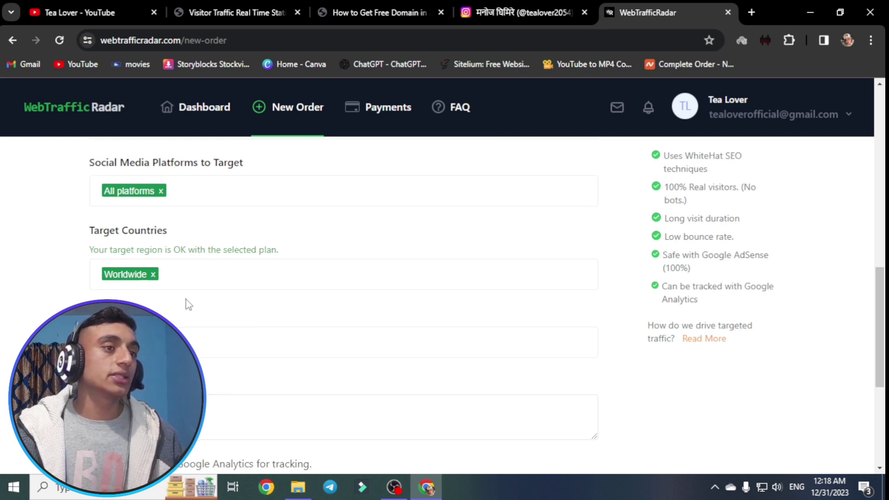
pyautogui.scroll(-4, 187, 304)
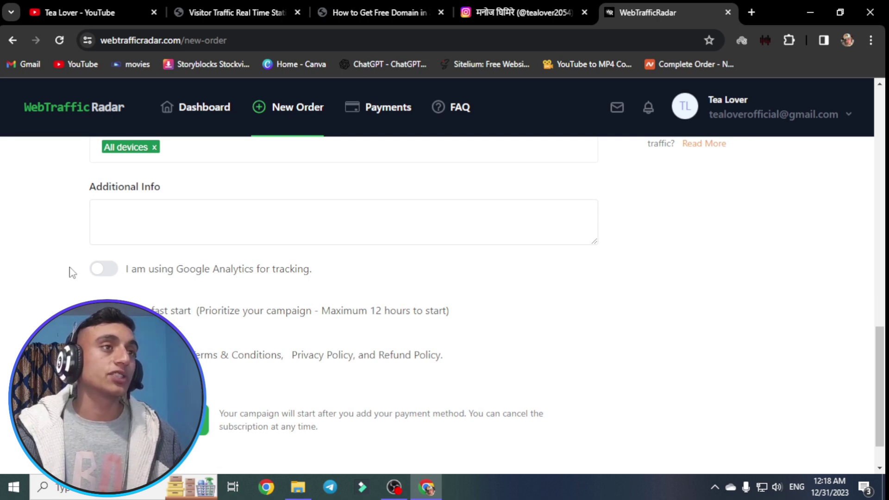
pyautogui.click(103, 269)
pyautogui.scroll(-1, 101, 284)
pyautogui.click(186, 367)
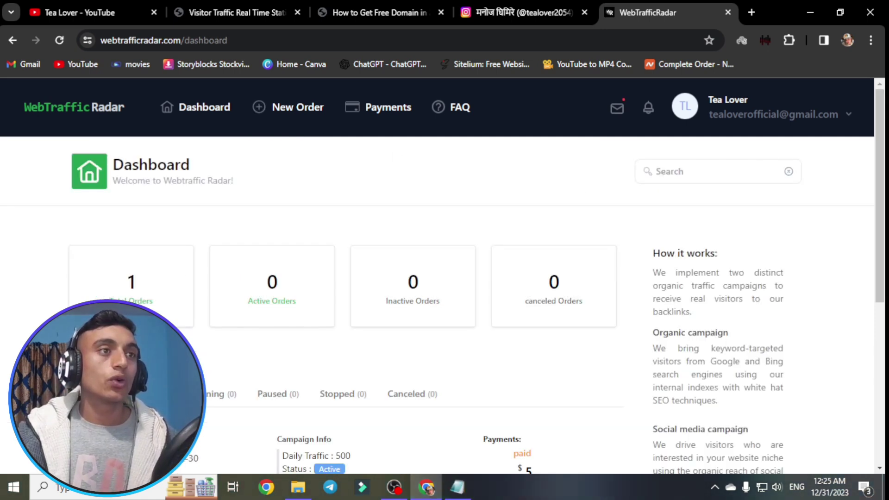
# Step: Review the new order's campaign details on the dashboard and return to the tealoverofficial.com real-time visitor statistics
pyautogui.moveTo(111, 299); pyautogui.dragTo(167, 307)
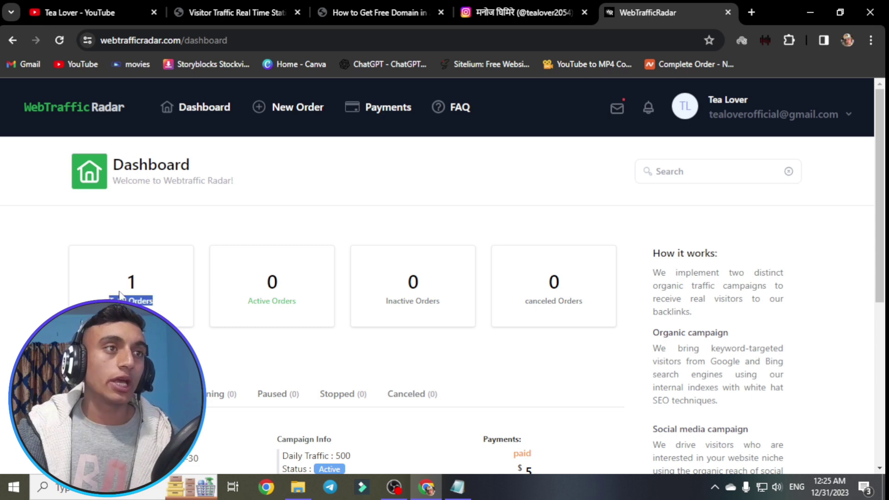
pyautogui.scroll(-1, 356, 270)
pyautogui.scroll(-5, 356, 270)
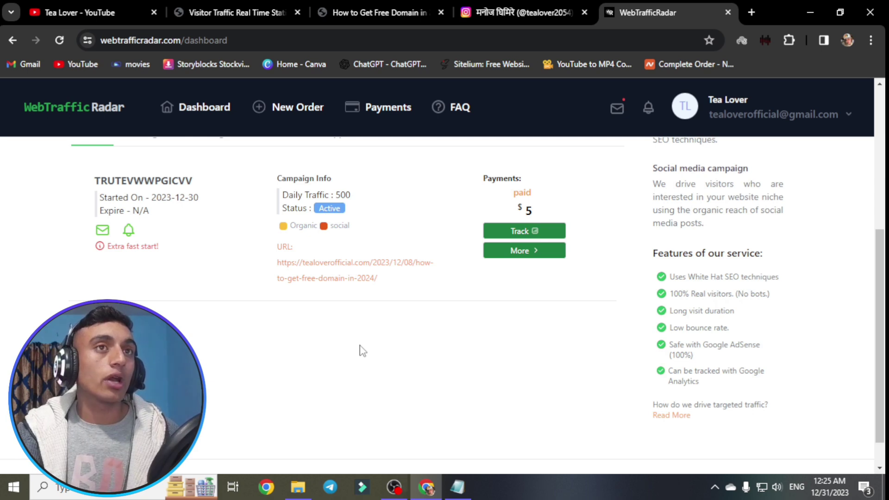
pyautogui.click(238, 14)
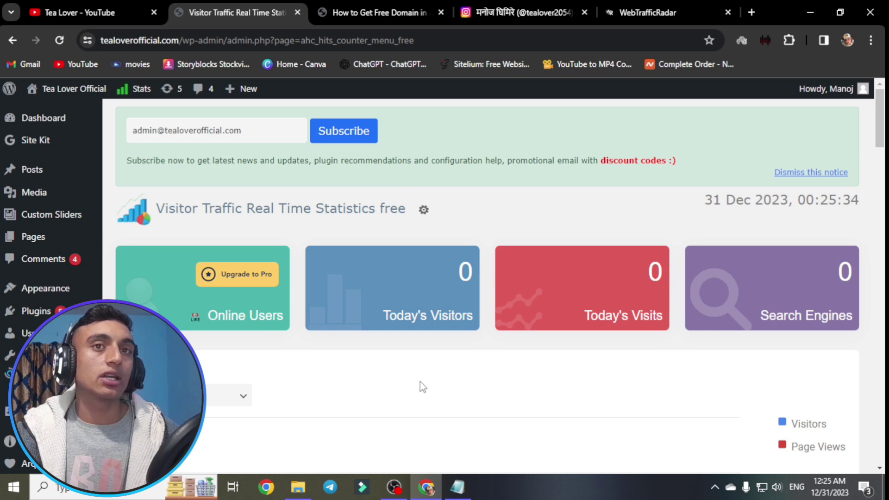